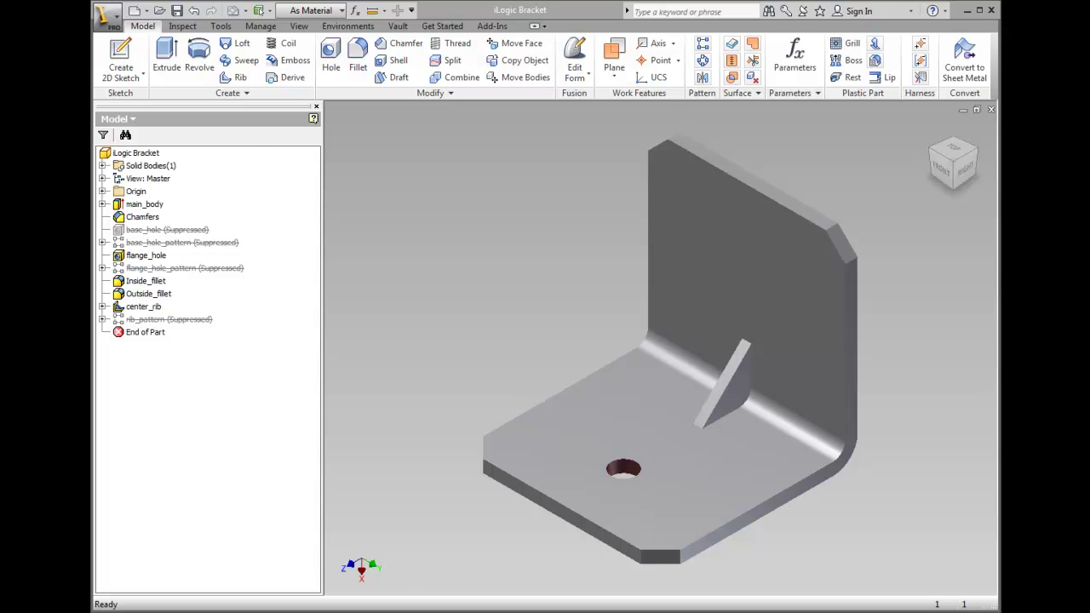
# Step: Open the iLogic Browser from the Manage tab for the bracket part
pyautogui.click(160, 155)
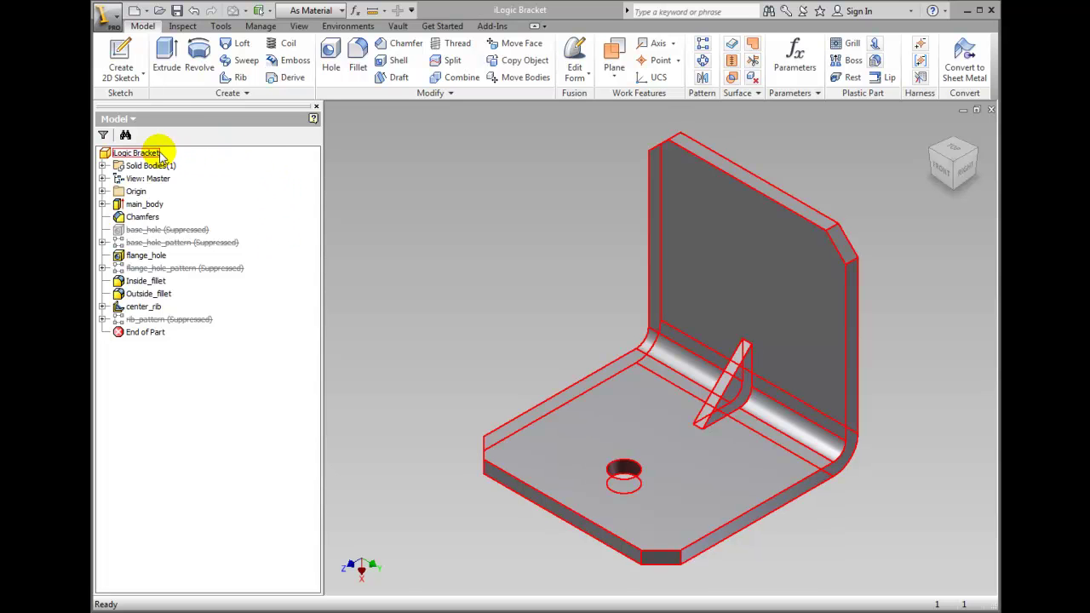
pyautogui.press('Escape')
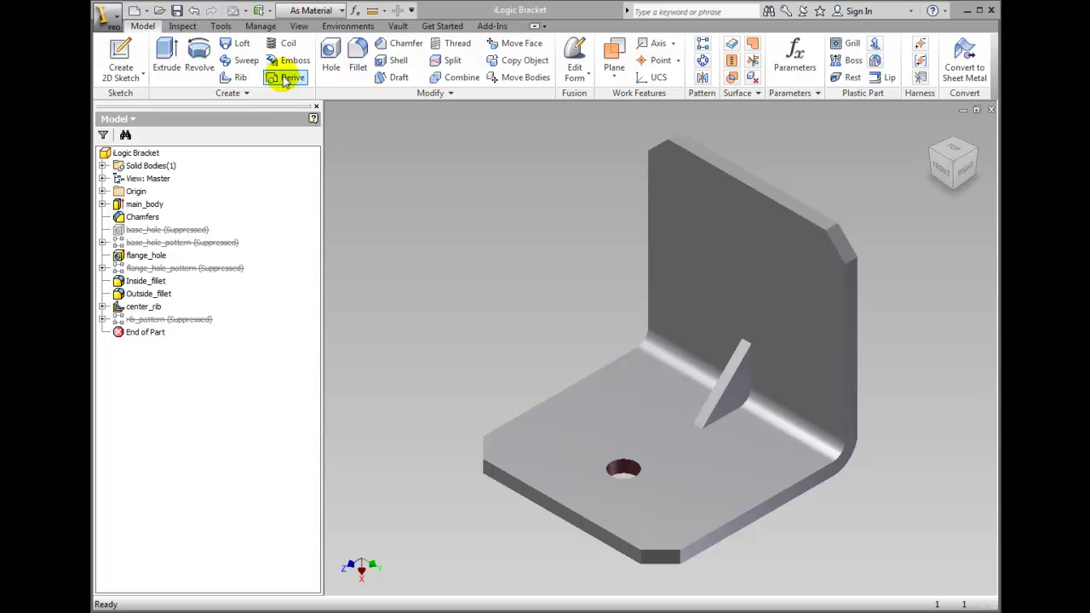
pyautogui.click(261, 26)
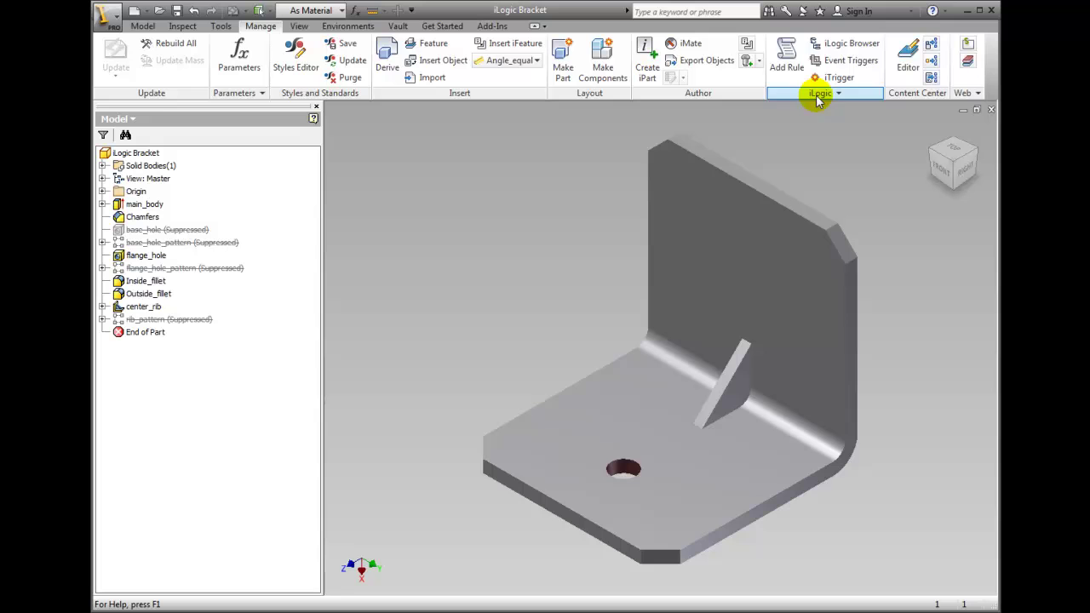
pyautogui.click(853, 48)
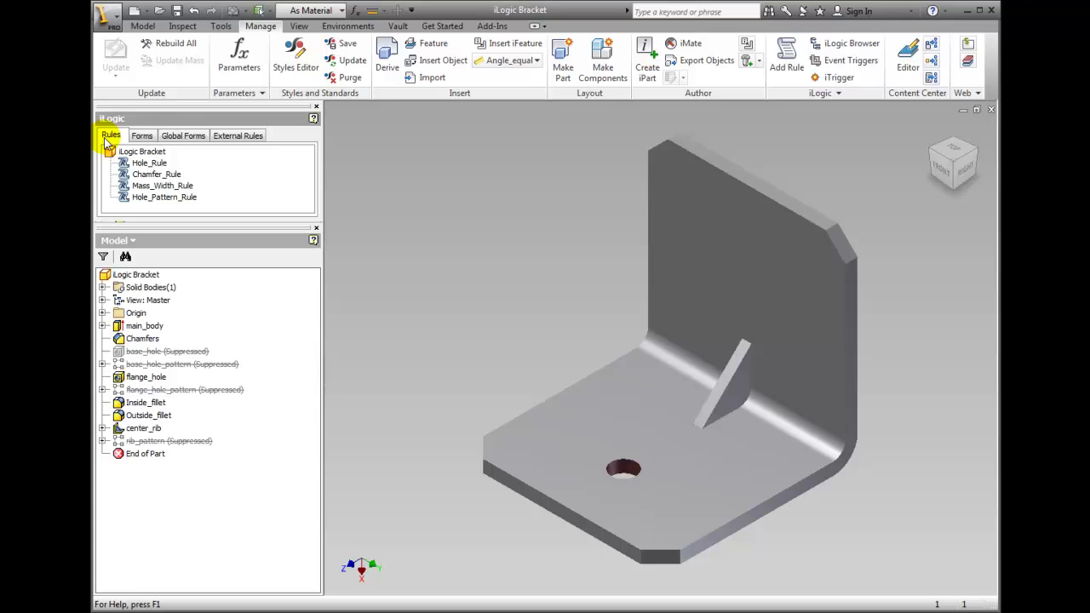
# Step: Look through the Forms, Global Forms and External Rules tabs, then return to Rules
pyautogui.click(143, 137)
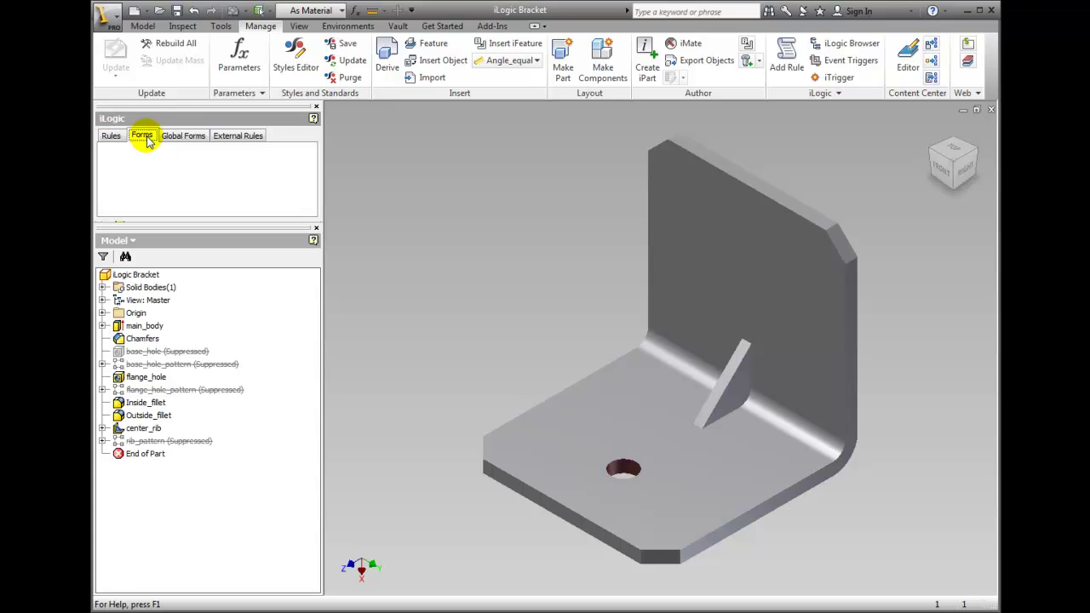
pyautogui.click(184, 138)
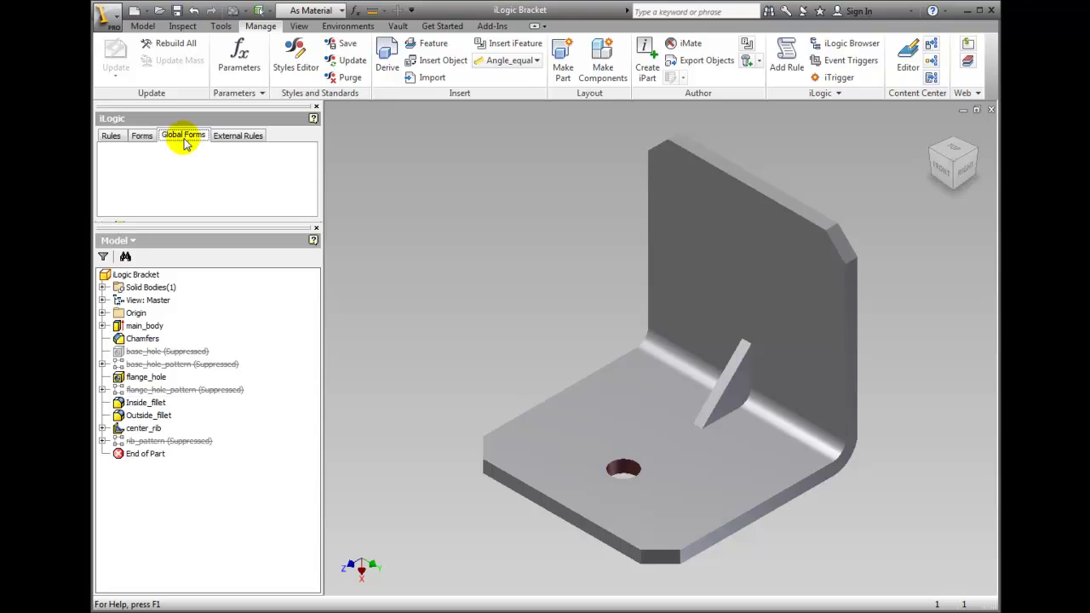
pyautogui.click(253, 138)
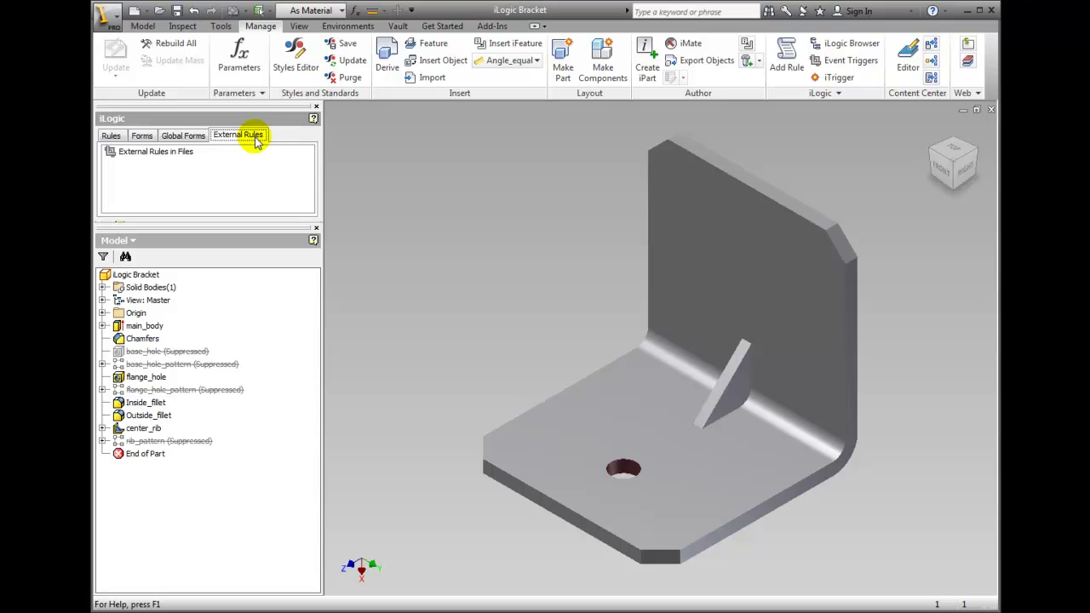
pyautogui.click(111, 136)
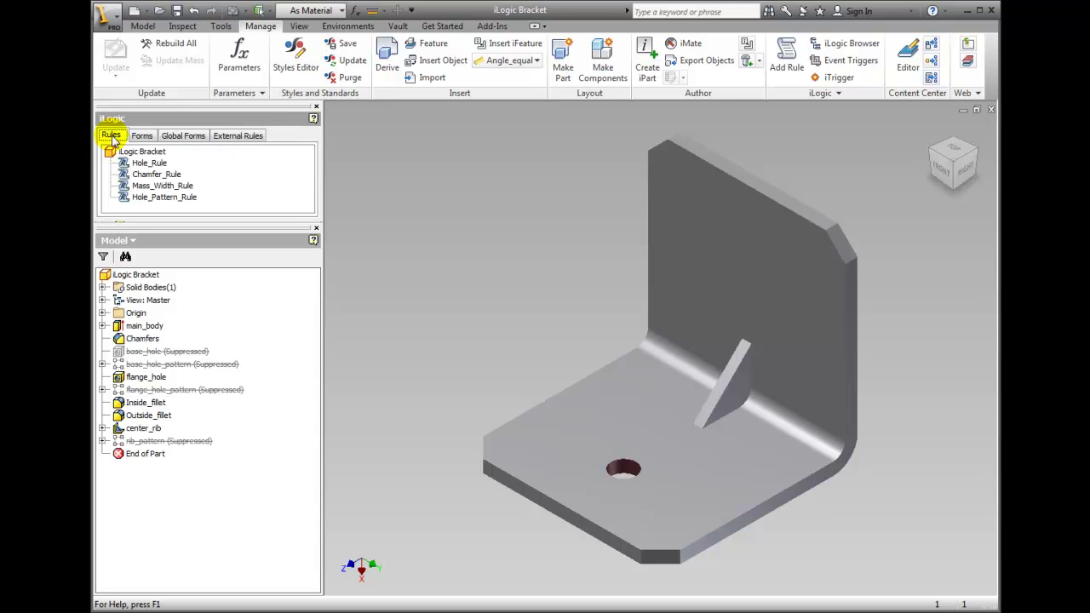
# Step: Open Hole_Rule in the Edit Rule dialog to view its flange_hole/base_hole code
pyautogui.rightClick(128, 163)
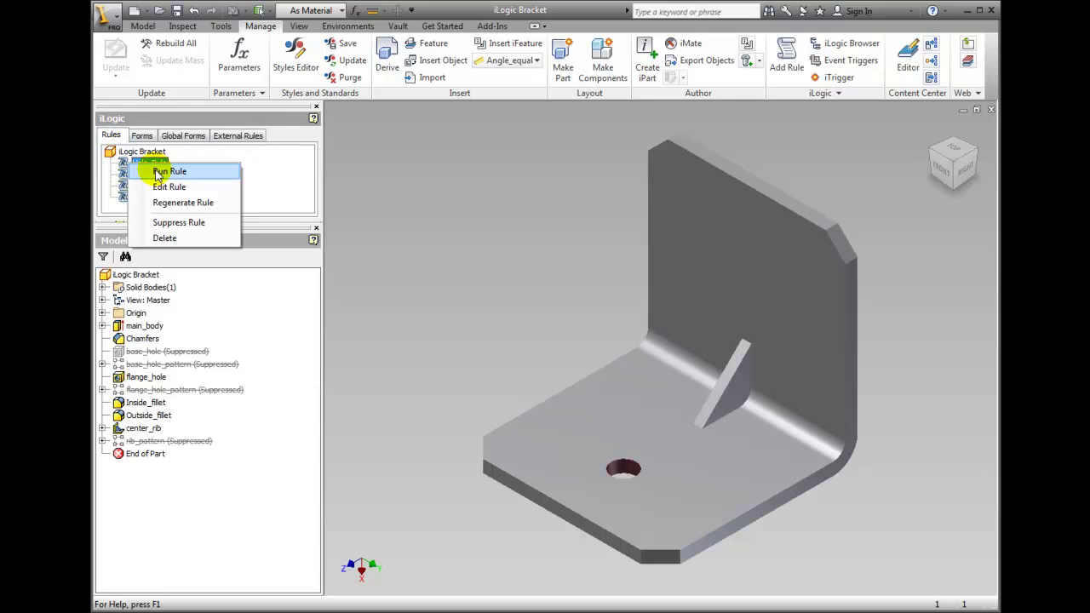
pyautogui.click(213, 242)
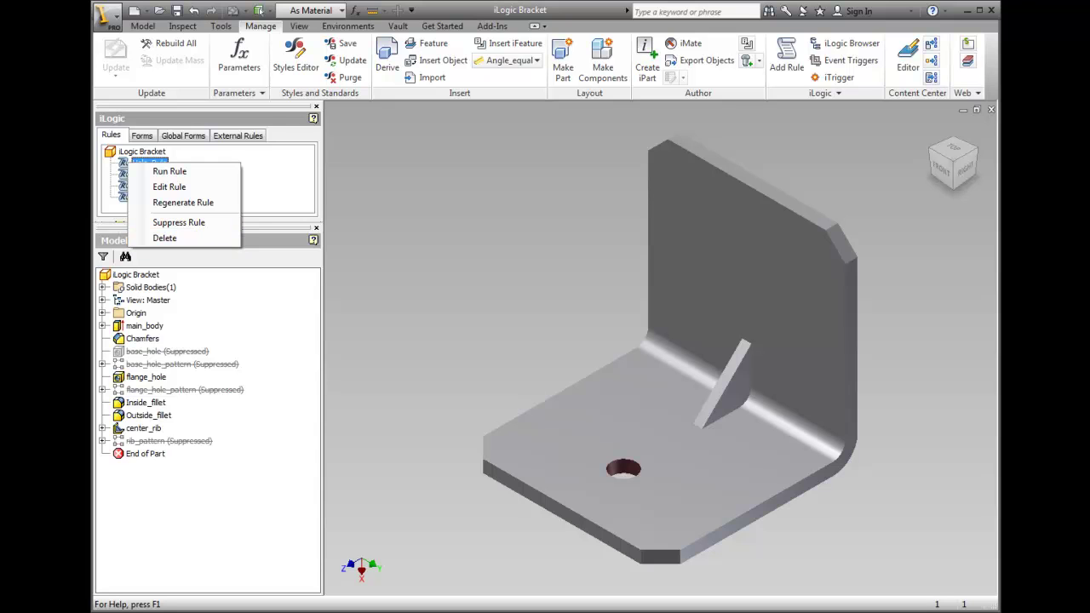
pyautogui.click(193, 189)
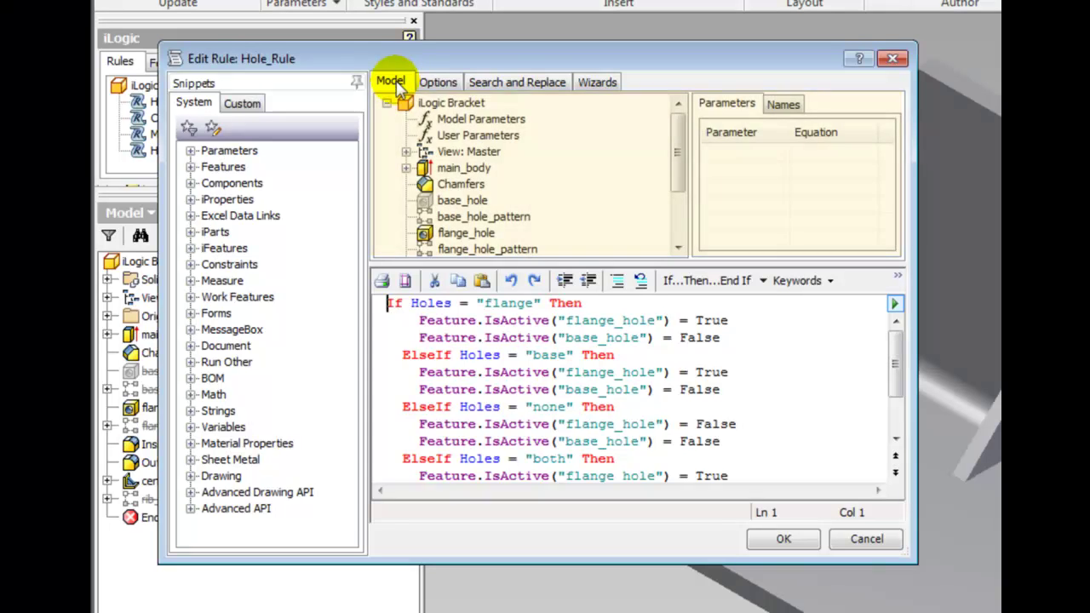
# Step: Browse the Model Parameters, User Parameters, Chamfers and main_body parameter lists
pyautogui.click(453, 124)
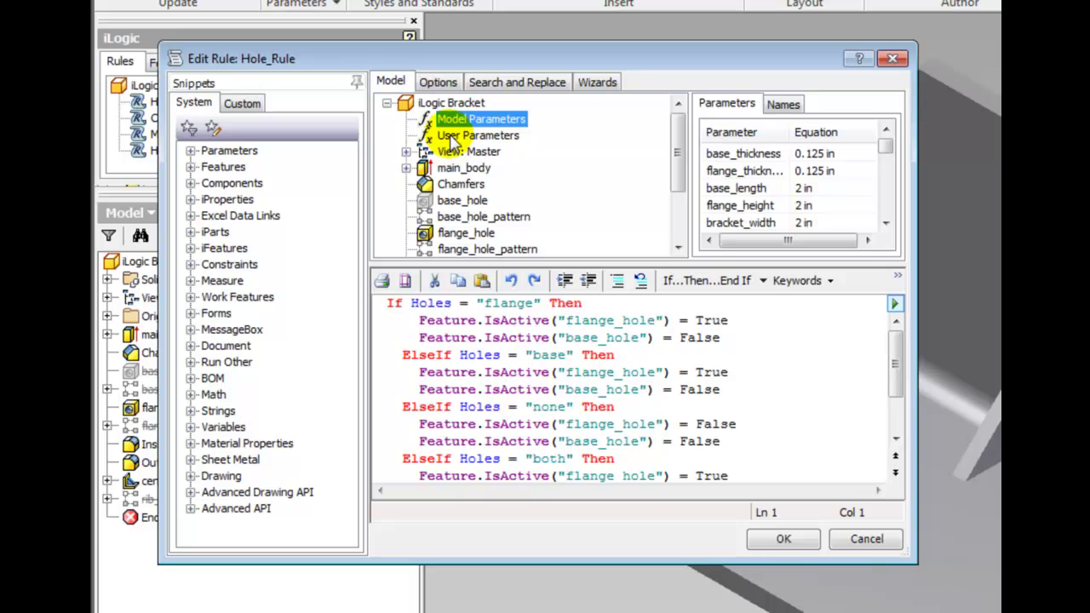
pyautogui.click(453, 139)
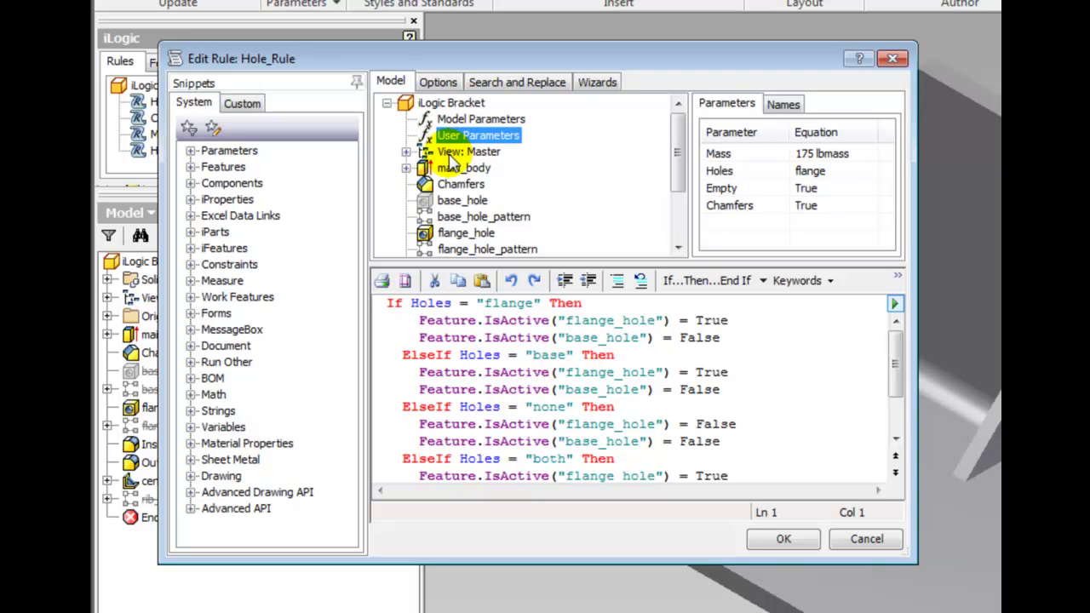
pyautogui.click(450, 183)
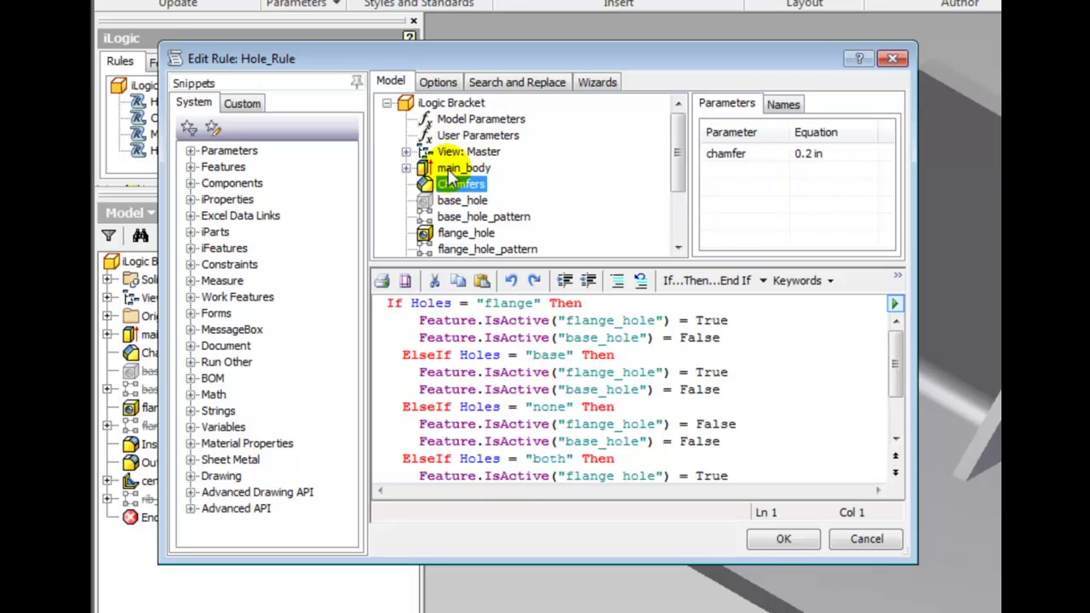
pyautogui.click(446, 169)
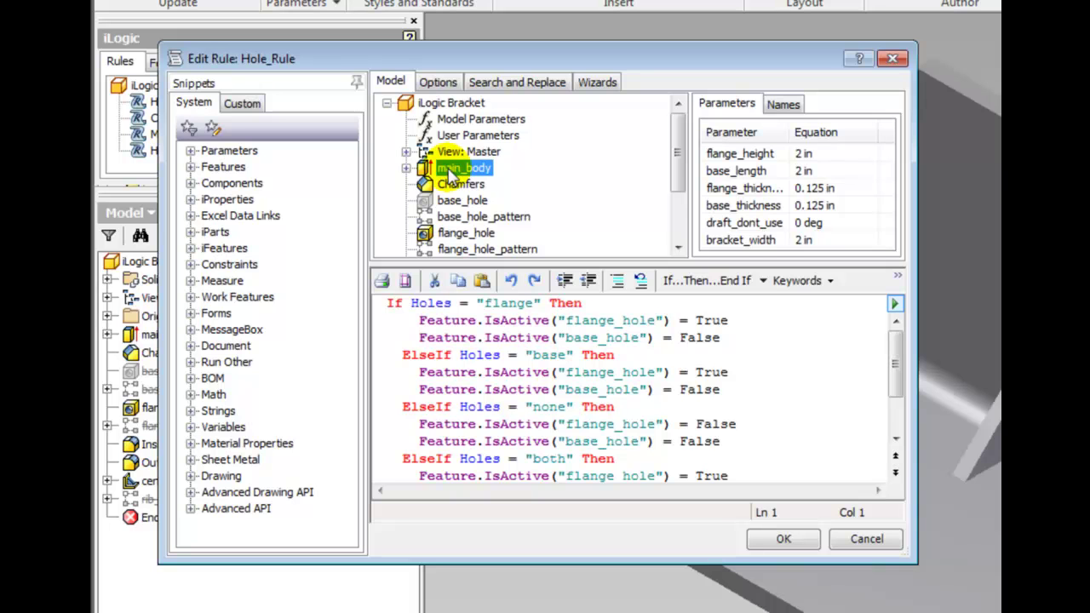
# Step: Preview the If...Then and Keywords lists, then cancel the editor without changes
pyautogui.click(760, 281)
pyautogui.click(760, 282)
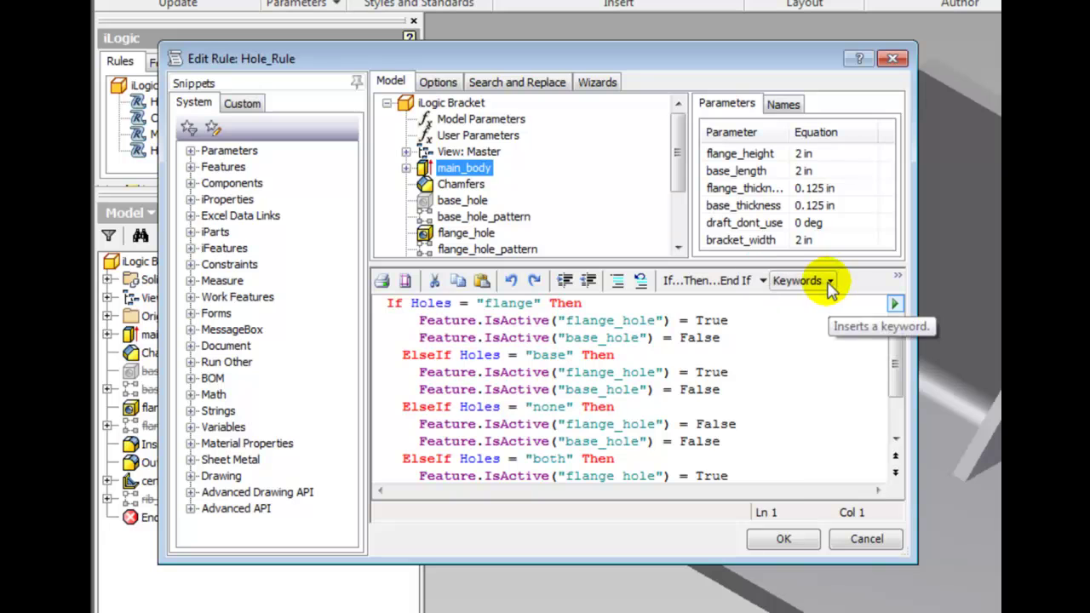
pyautogui.click(827, 281)
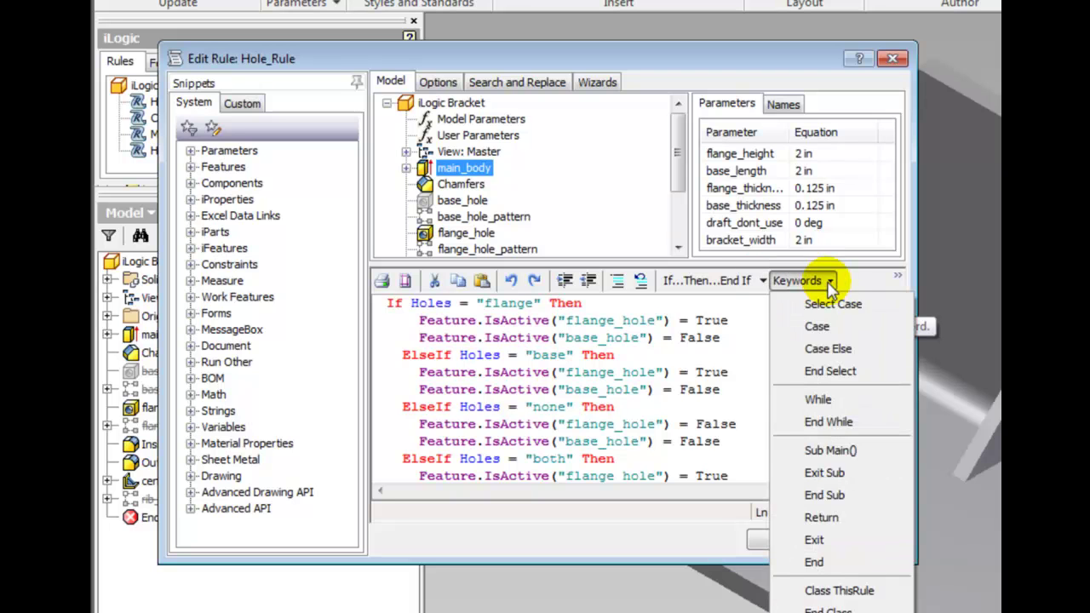
pyautogui.click(831, 283)
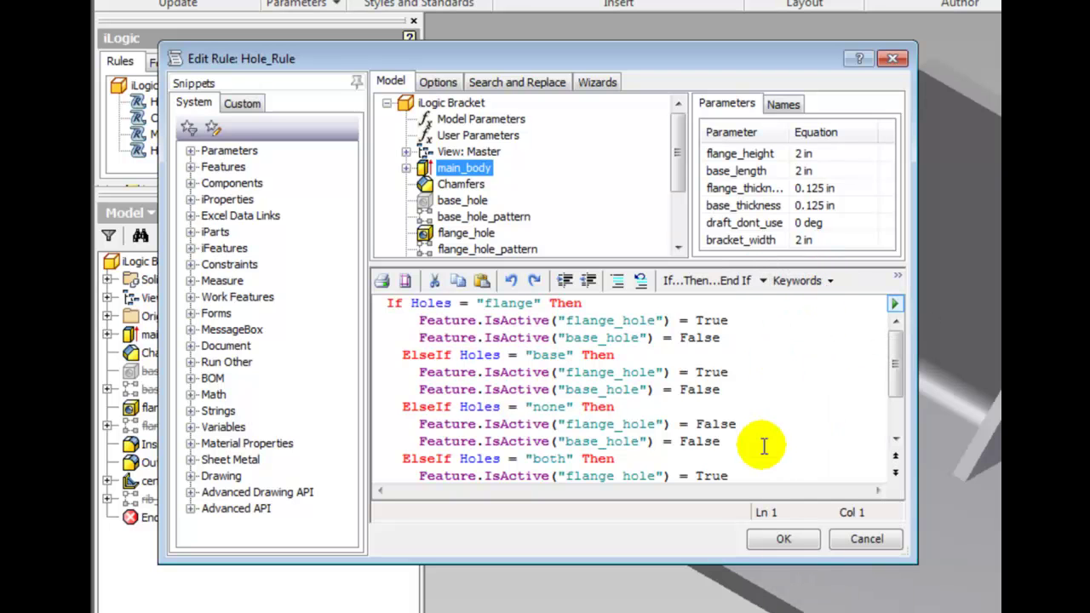
pyautogui.click(868, 540)
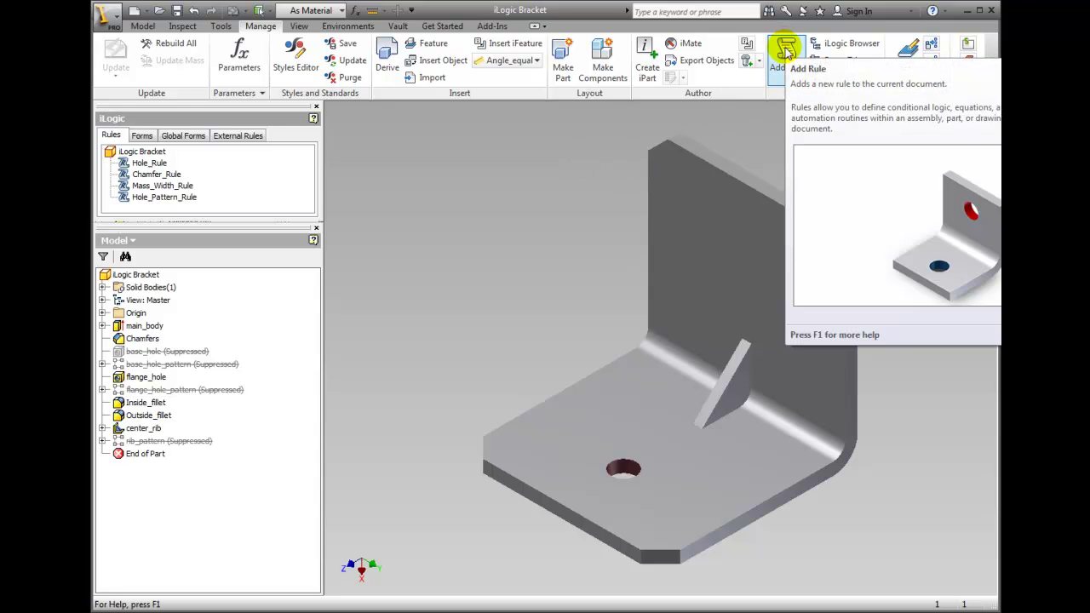
# Step: Add a new iLogic rule named Rib_Rule with an empty code window
pyautogui.click(787, 53)
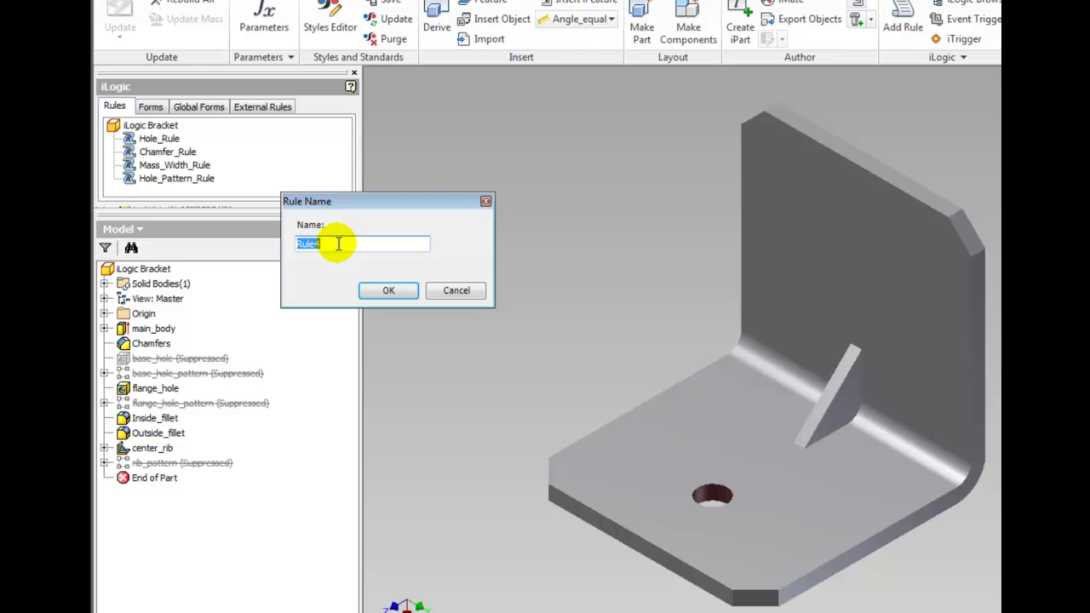
pyautogui.write('Rib')
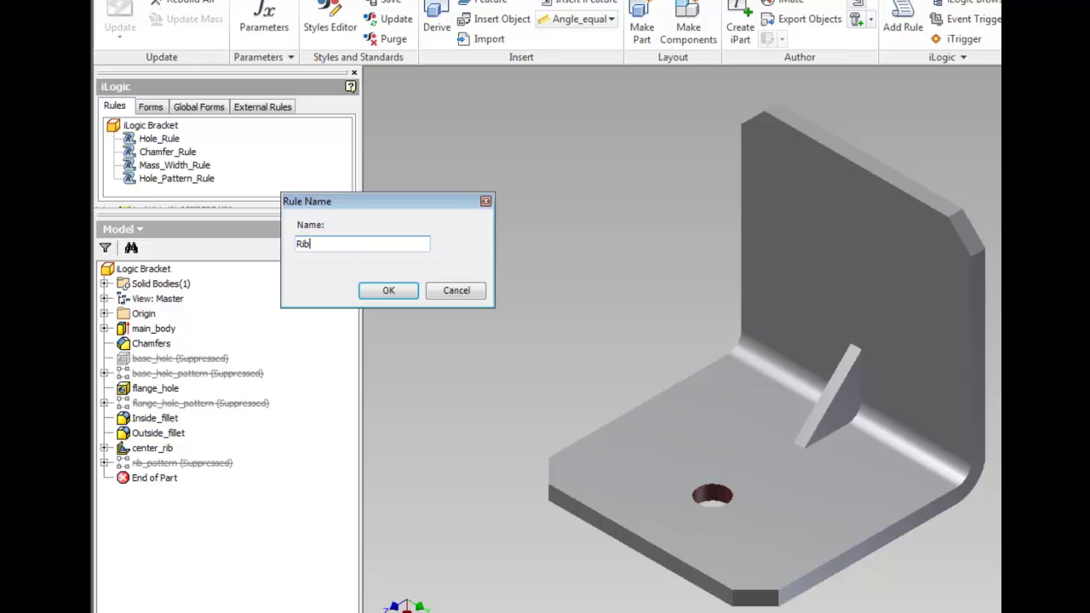
pyautogui.write('_Rule')
pyautogui.click(363, 293)
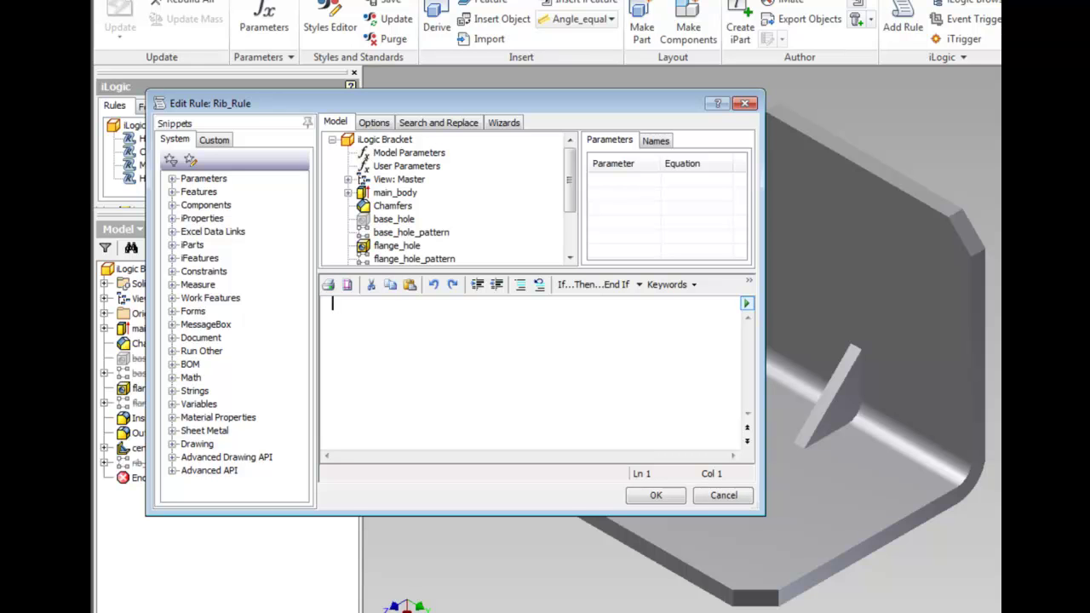
# Step: Insert an If…Then…End If block with a Parameter("d0") = 1.2 condition
pyautogui.click(639, 284)
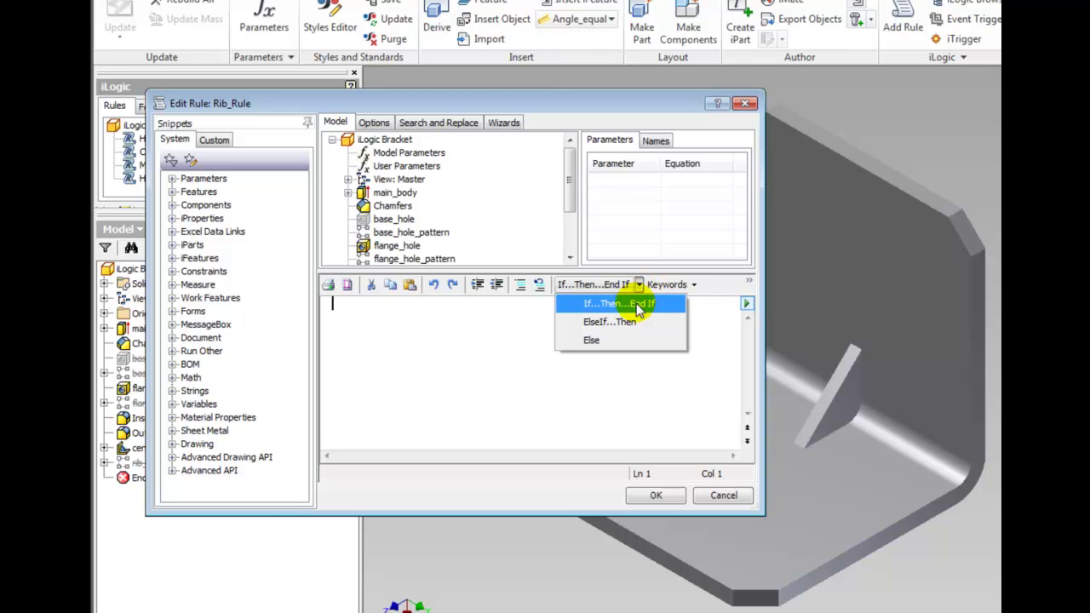
pyautogui.click(636, 303)
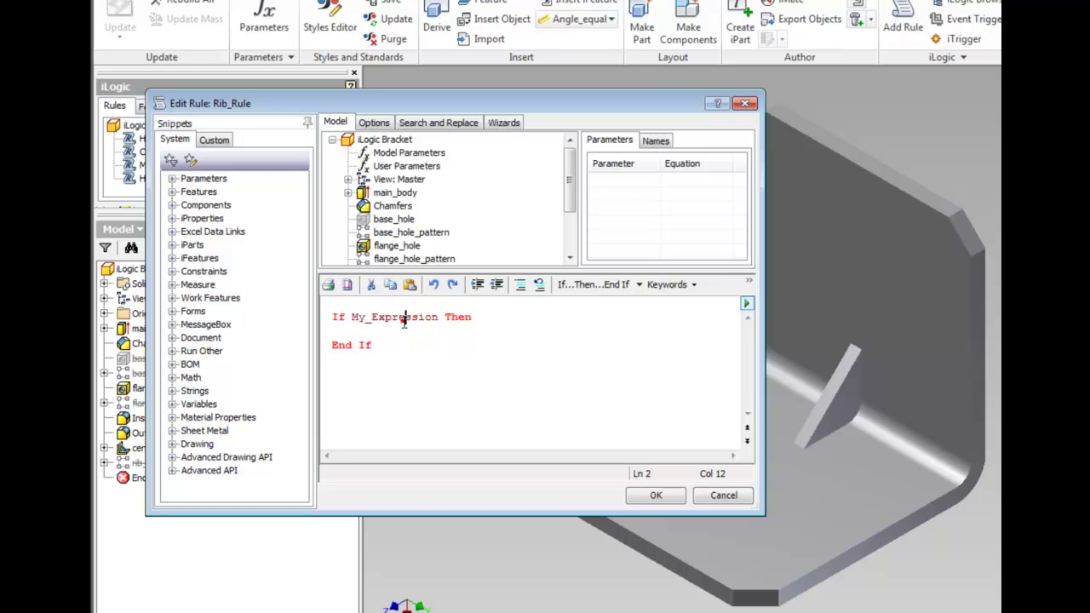
pyautogui.doubleClick(404, 322)
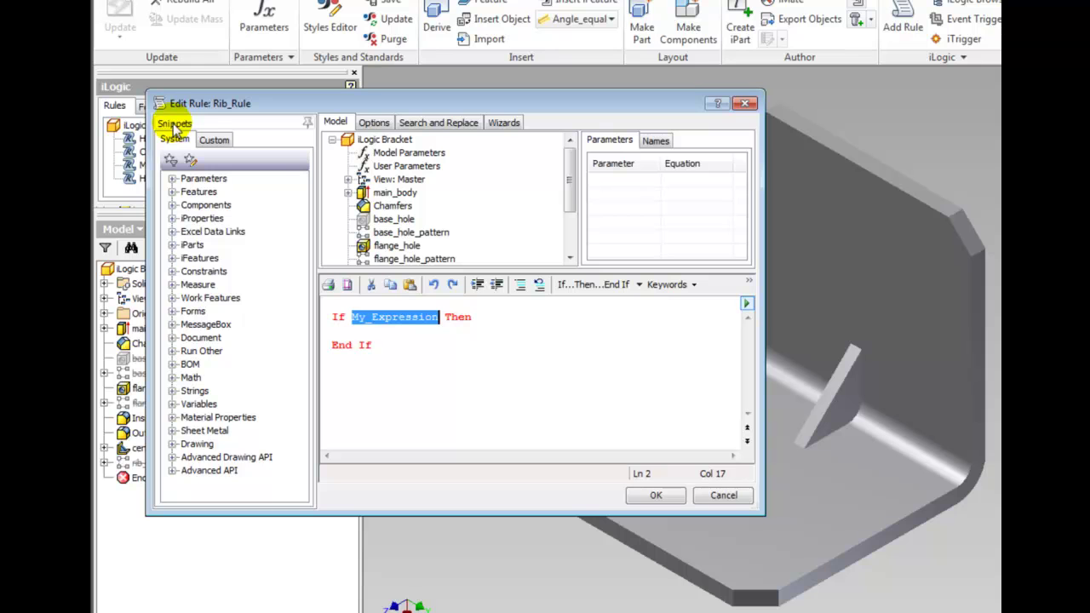
pyautogui.click(172, 179)
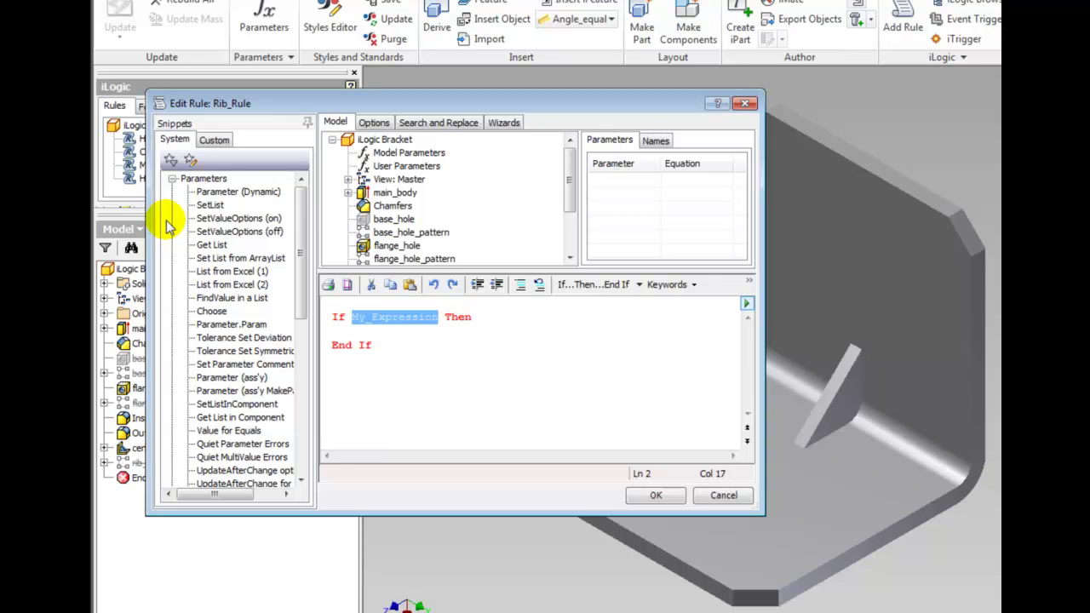
pyautogui.doubleClick(224, 191)
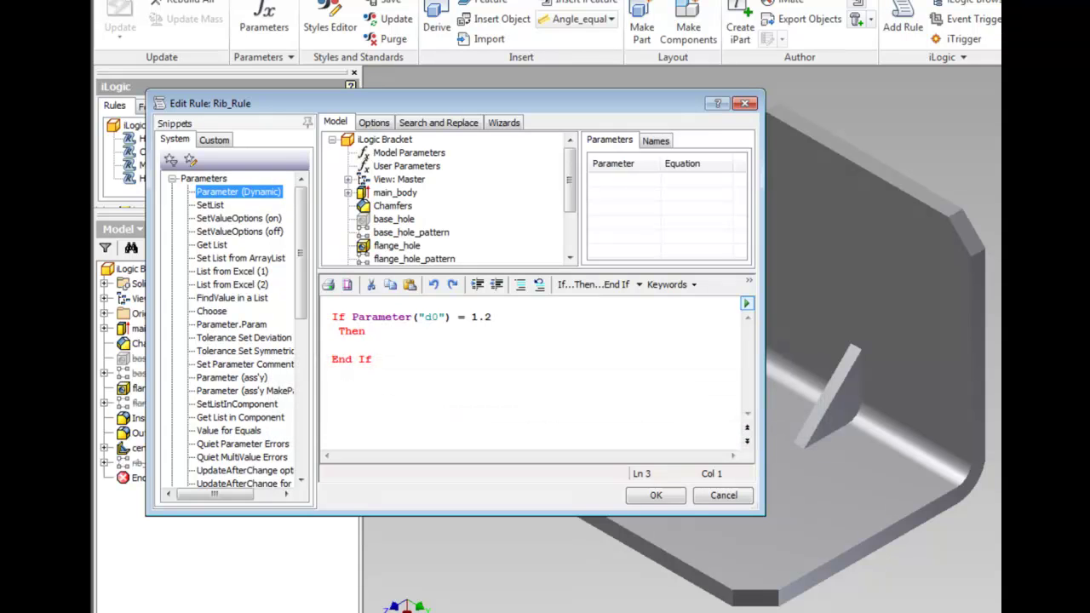
# Step: Replace d0 with base_length in the condition and join Then onto the If line
pyautogui.click(432, 317)
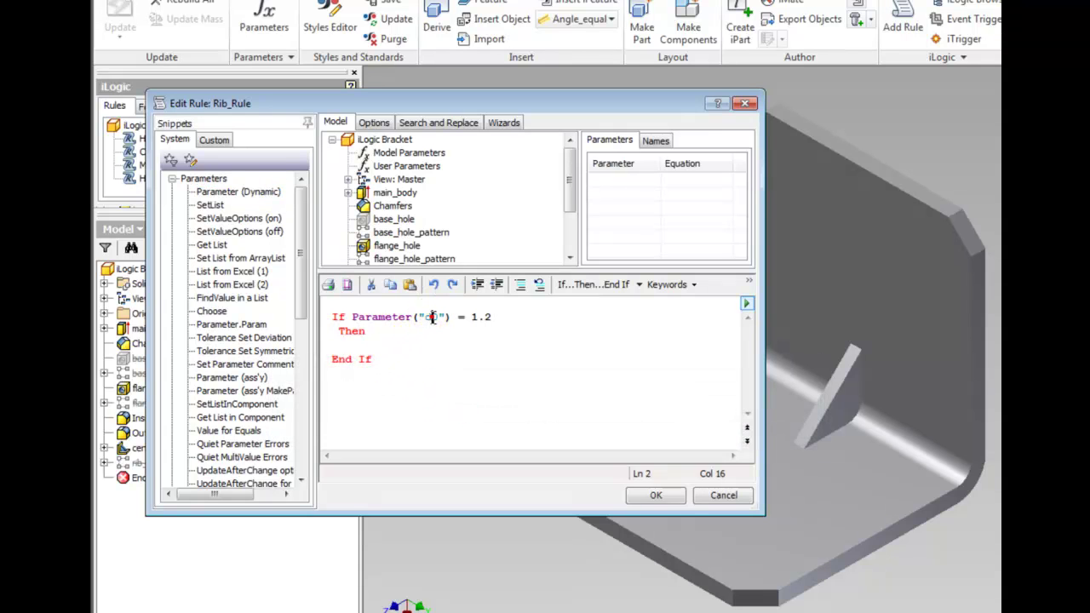
pyautogui.doubleClick(432, 317)
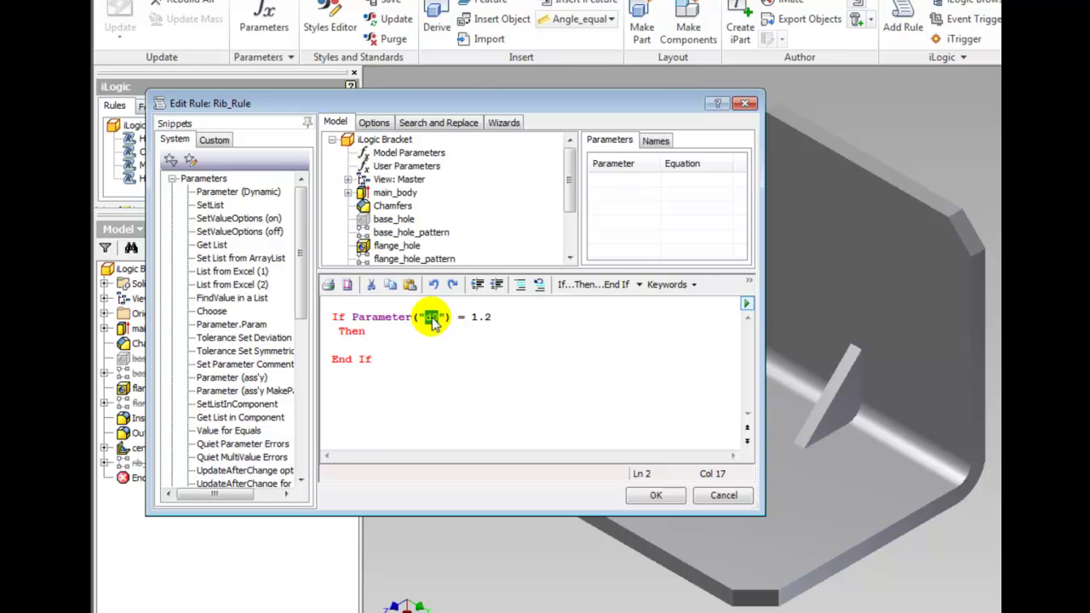
pyautogui.click(379, 154)
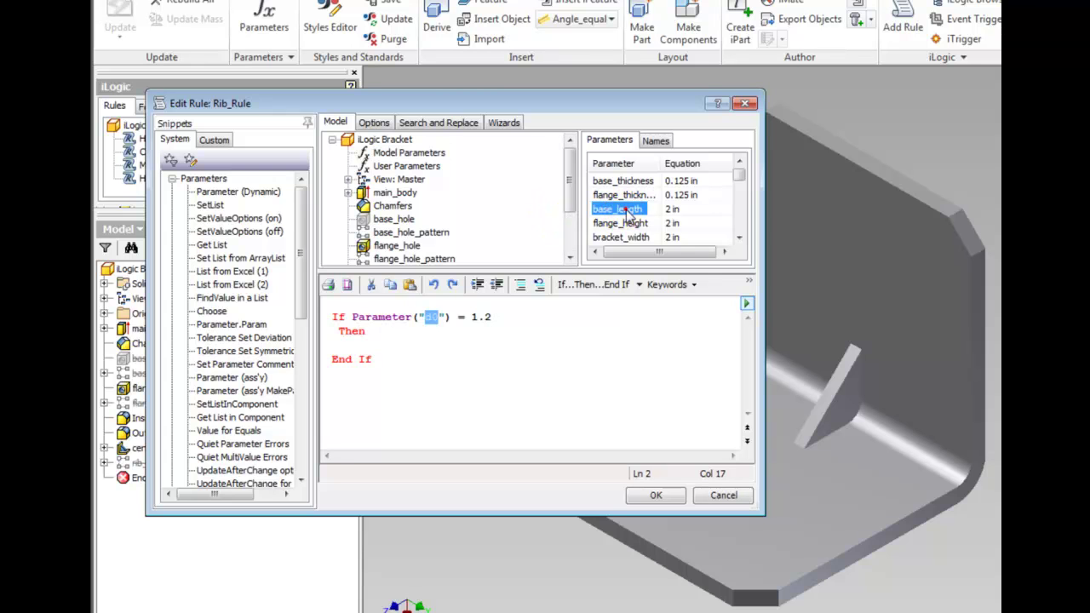
pyautogui.doubleClick(626, 212)
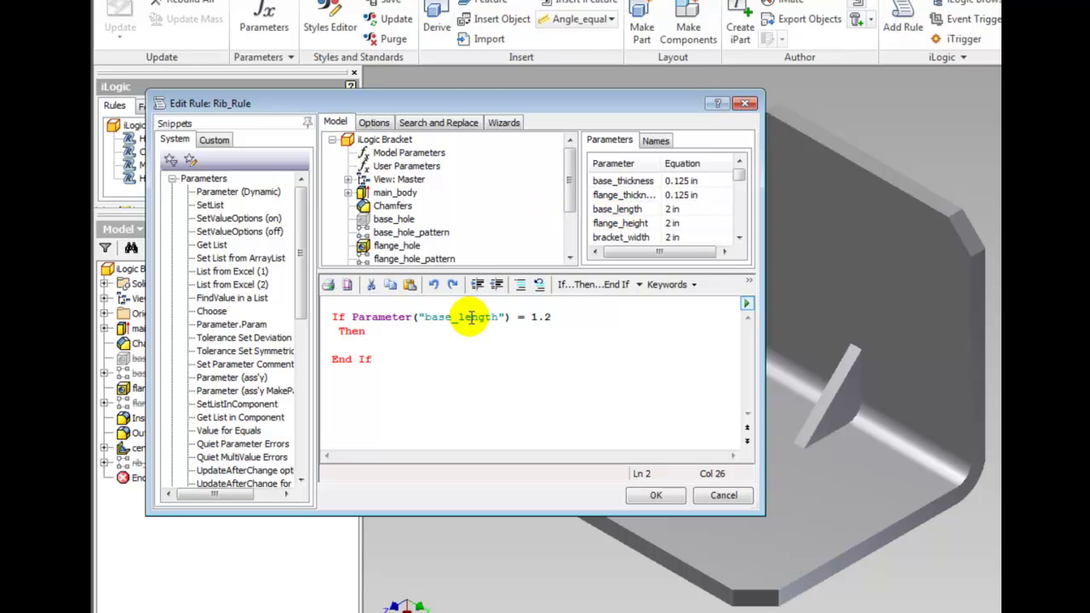
pyautogui.click(338, 332)
pyautogui.press('Up')
pyautogui.press('BackSpace')
pyautogui.press('BackSpace')
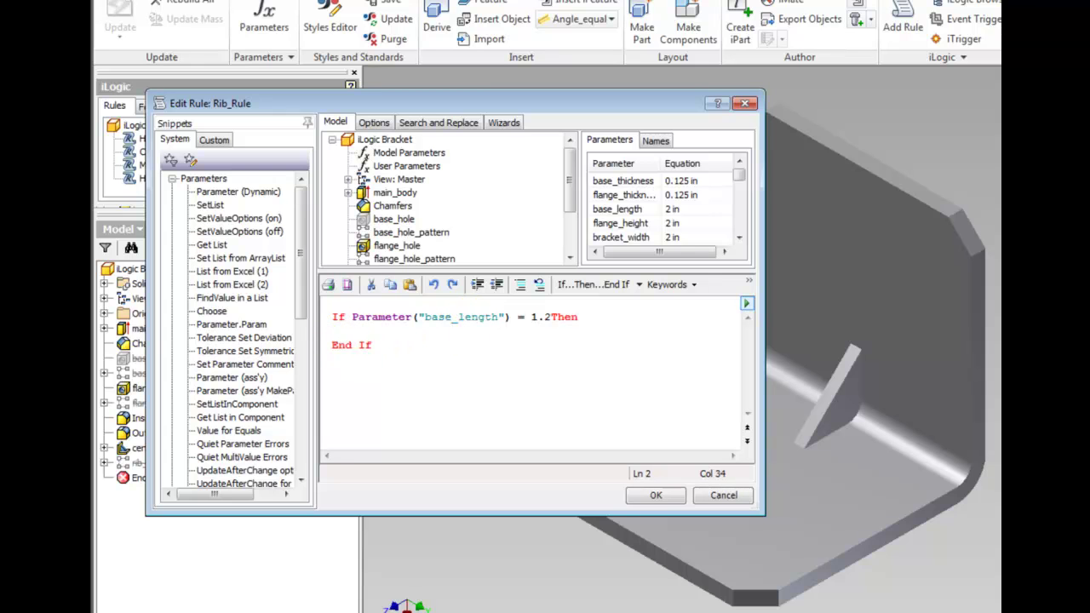
pyautogui.click(381, 333)
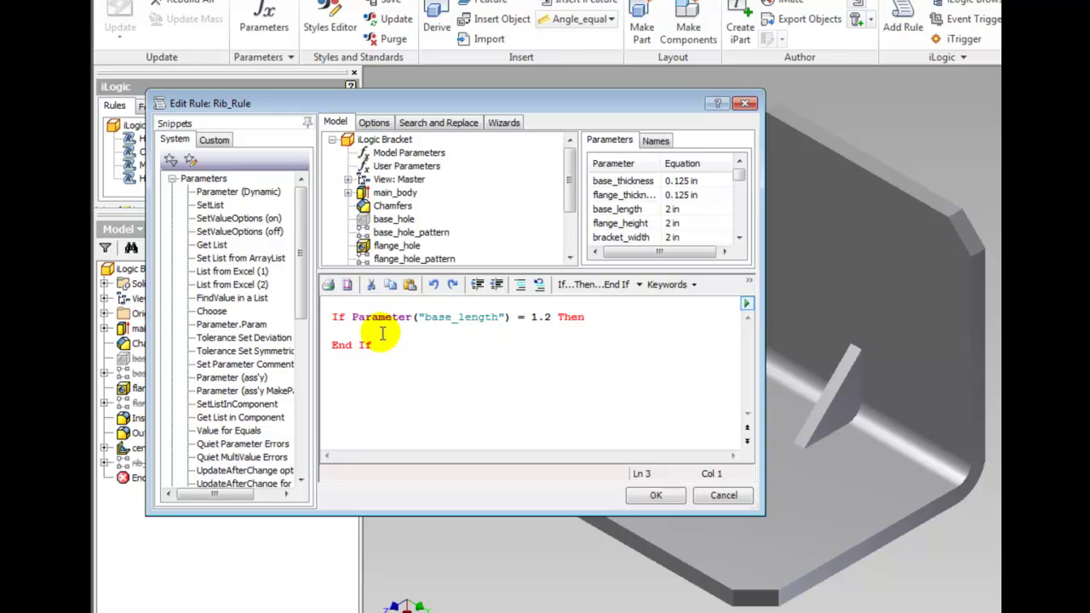
# Step: Set flange_thickness = 0.125 in inside the If block and save Rib_Rule
pyautogui.rightClick(629, 196)
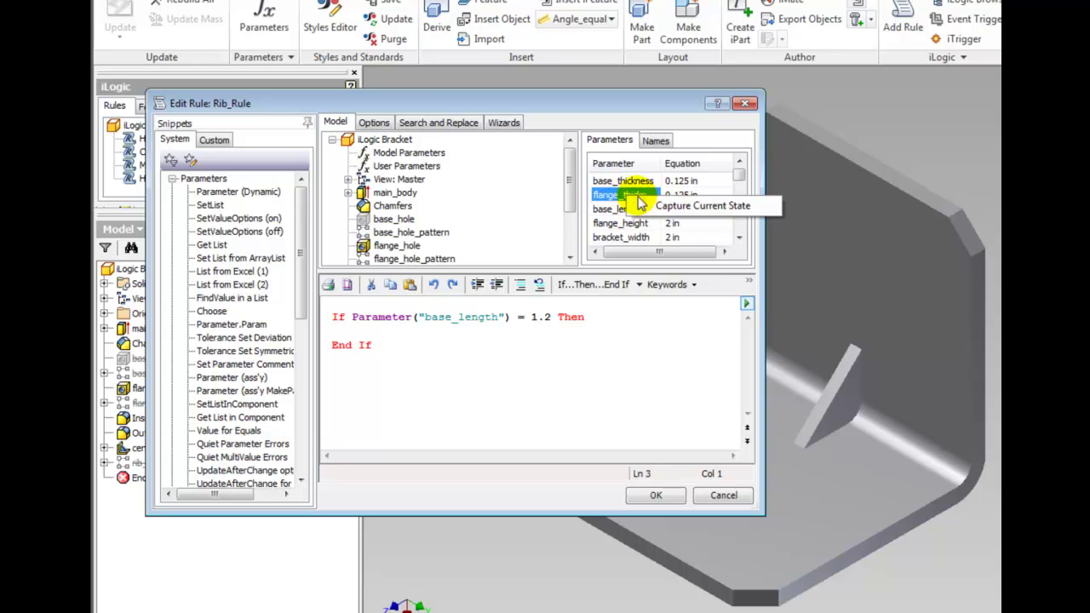
pyautogui.click(690, 206)
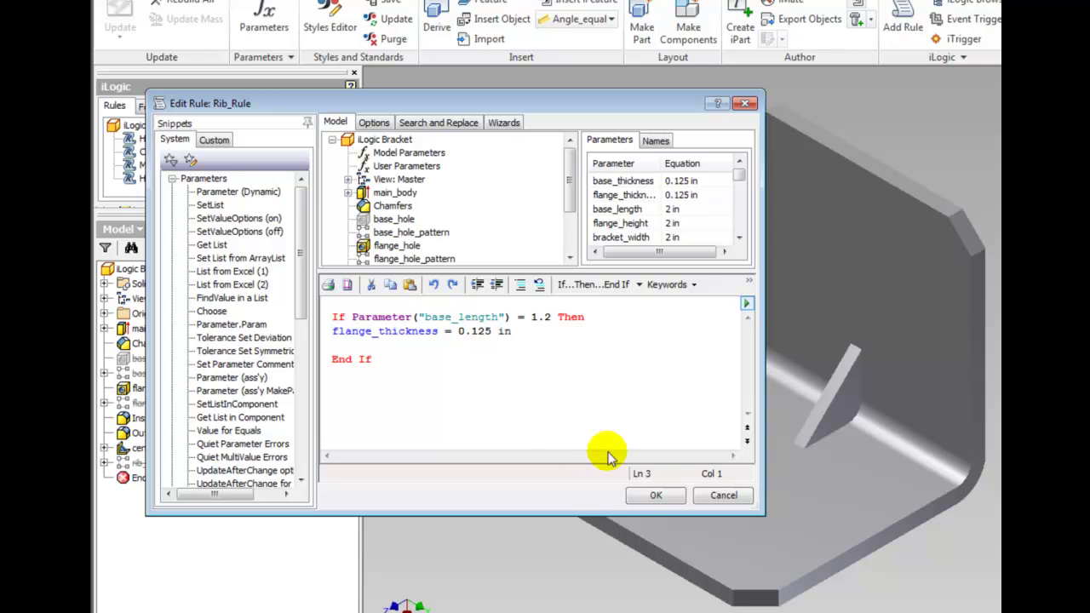
pyautogui.click(651, 496)
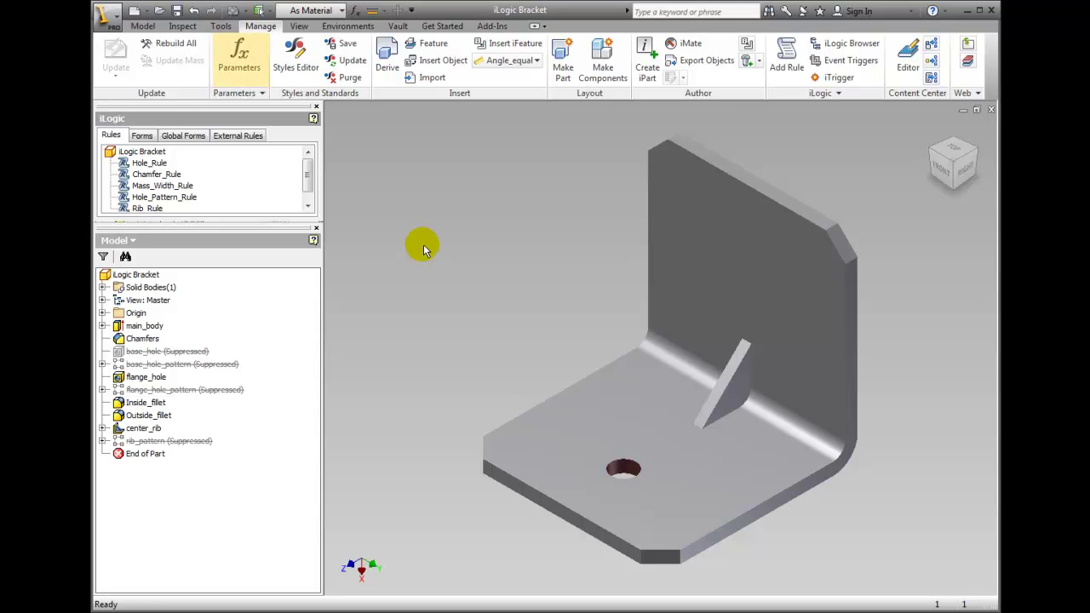
# Step: Show only Key parameters in the collapsed Parameters table
pyautogui.click(245, 58)
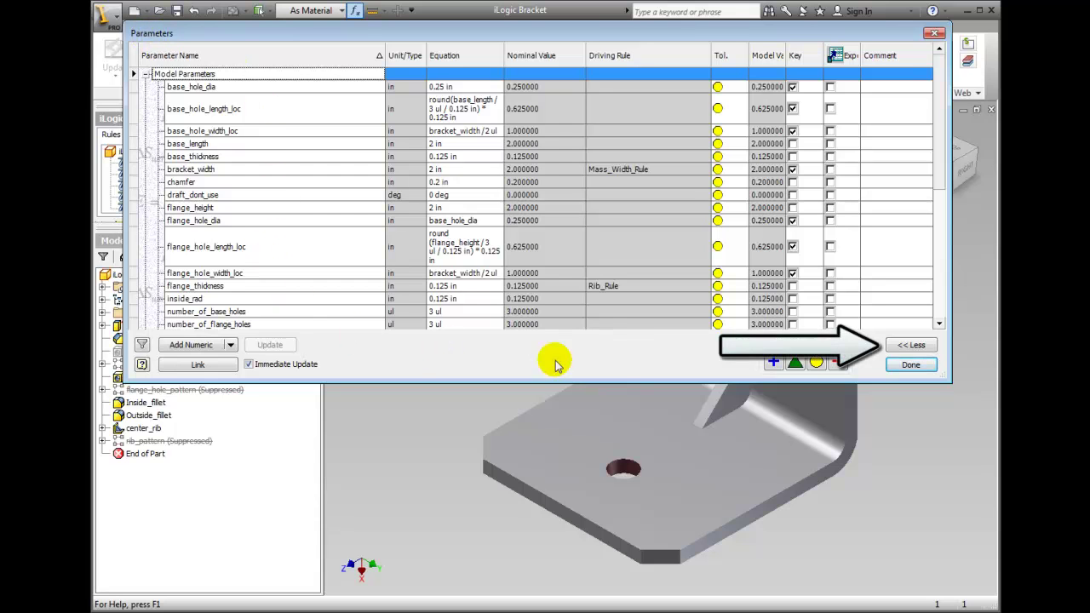
pyautogui.click(908, 348)
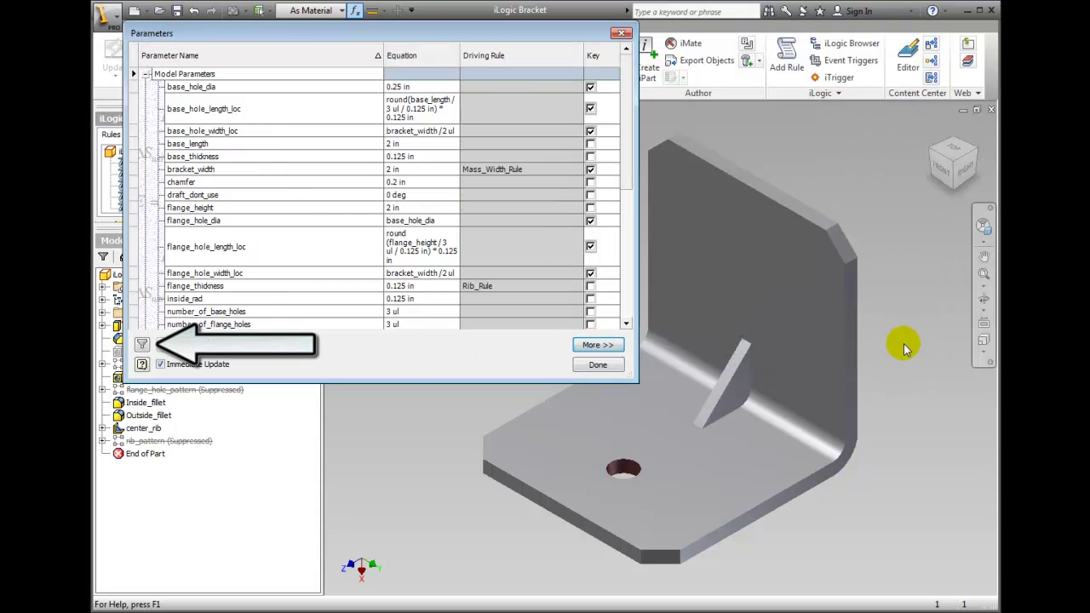
pyautogui.click(142, 344)
pyautogui.click(158, 383)
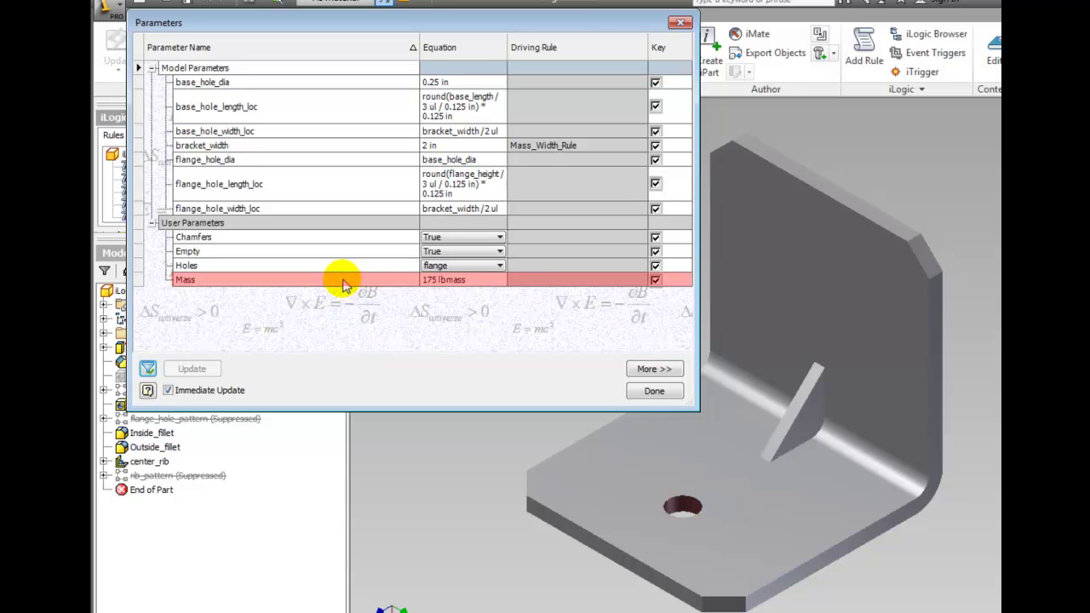
# Step: Change Mass from 175 to 400 lbmass and close the Parameters dialog
pyautogui.click(431, 280)
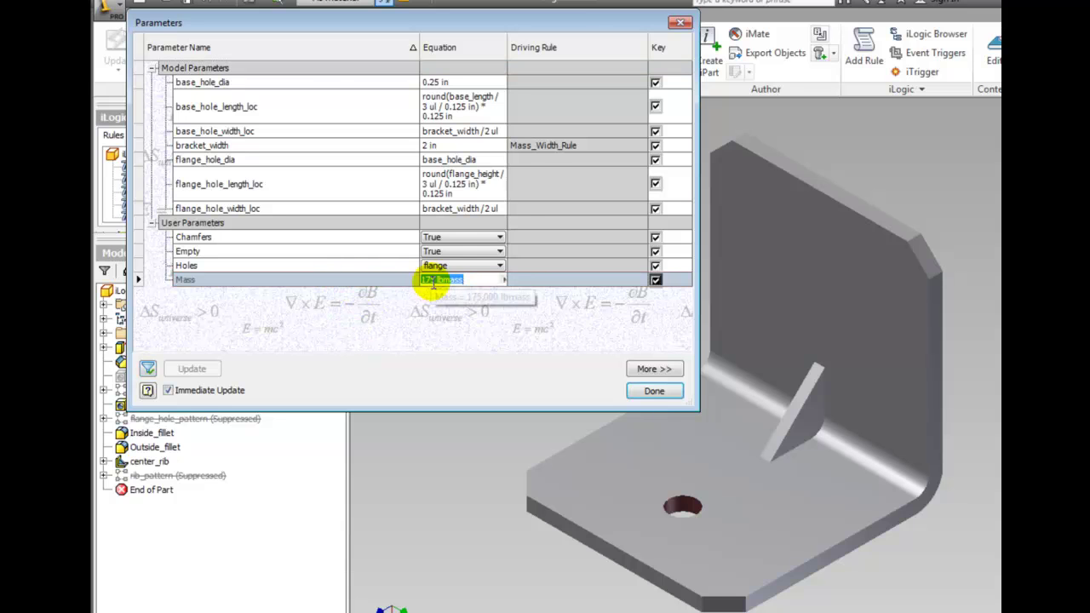
pyautogui.click(434, 279)
pyautogui.moveTo(435, 279); pyautogui.dragTo(408, 283)
pyautogui.write('400')
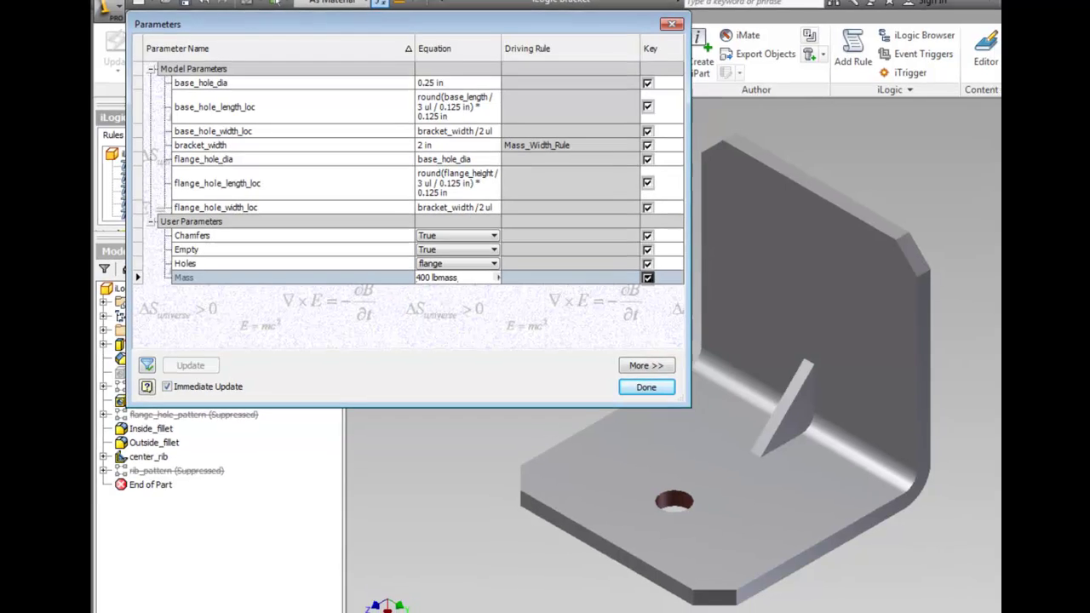
pyautogui.press('Return')
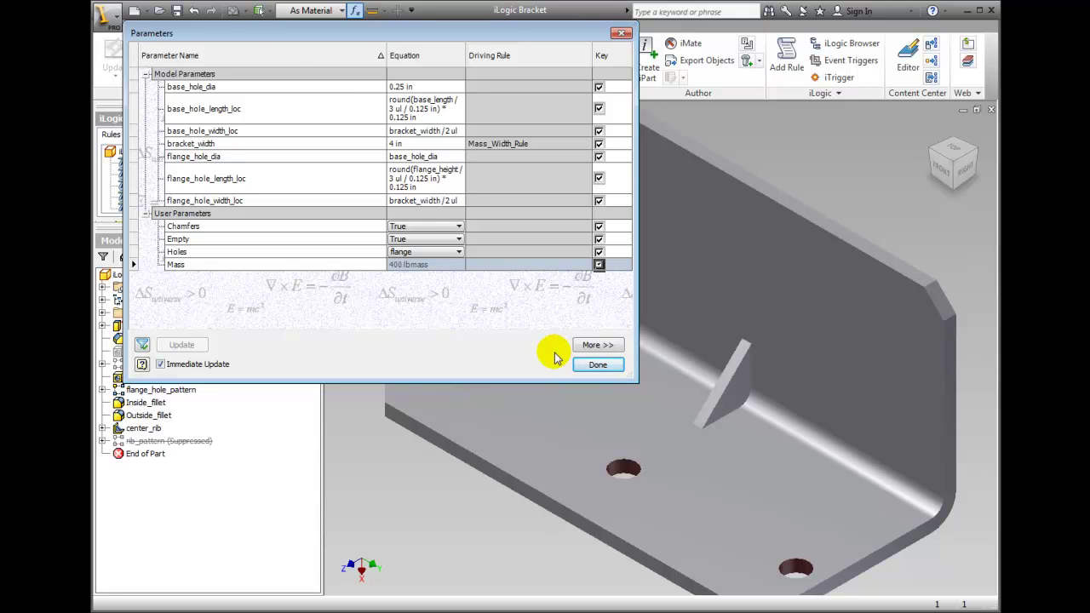
pyautogui.click(598, 364)
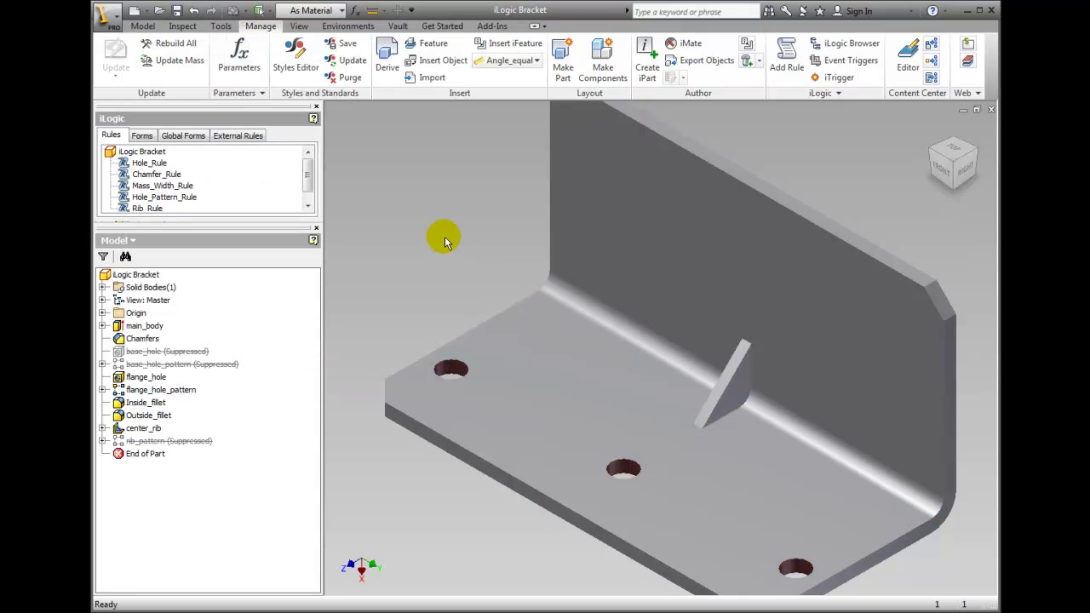